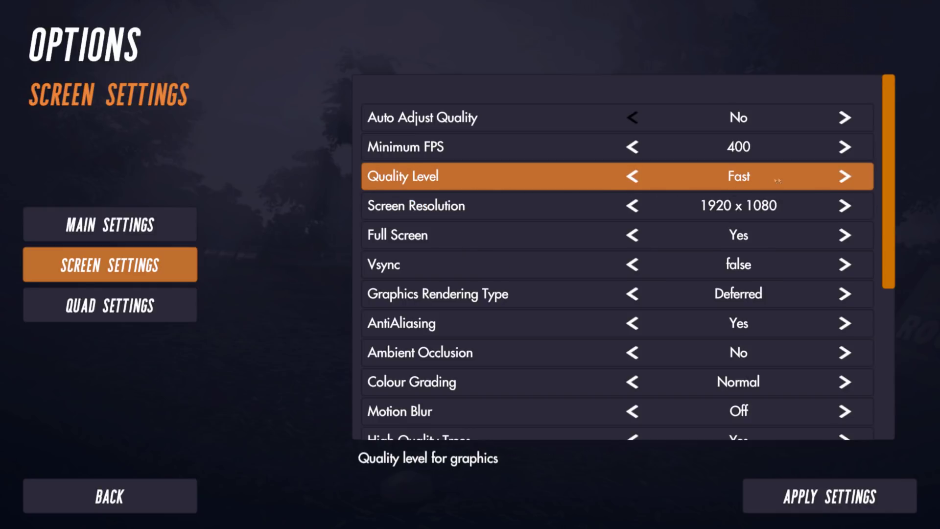
# Cycle Quality Level up to Fantastic, back down to Fastest, and apply the screen settings.
pyautogui.click(632, 176)
pyautogui.click(840, 181)
pyautogui.click(840, 180)
pyautogui.click(840, 180)
pyautogui.click(839, 180)
pyautogui.click(839, 180)
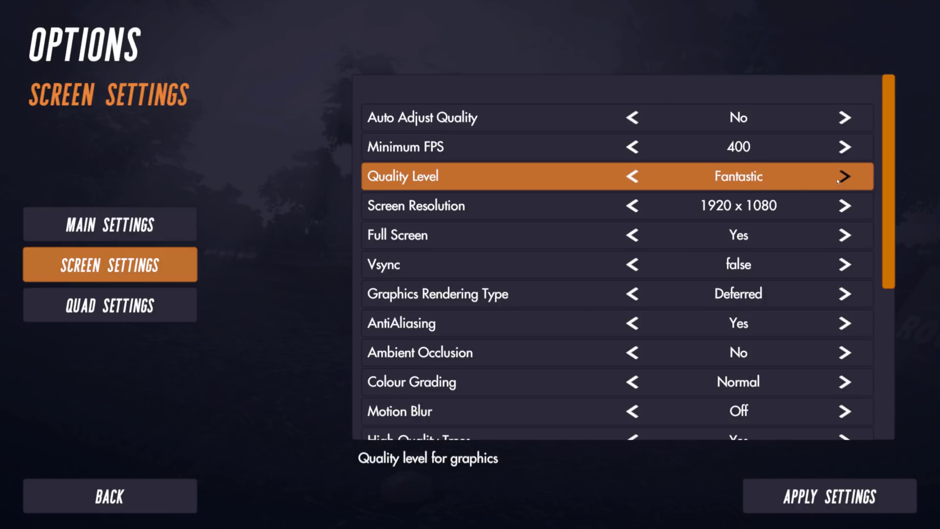
pyautogui.click(636, 179)
pyautogui.click(634, 178)
pyautogui.click(633, 178)
pyautogui.click(633, 178)
pyautogui.click(632, 178)
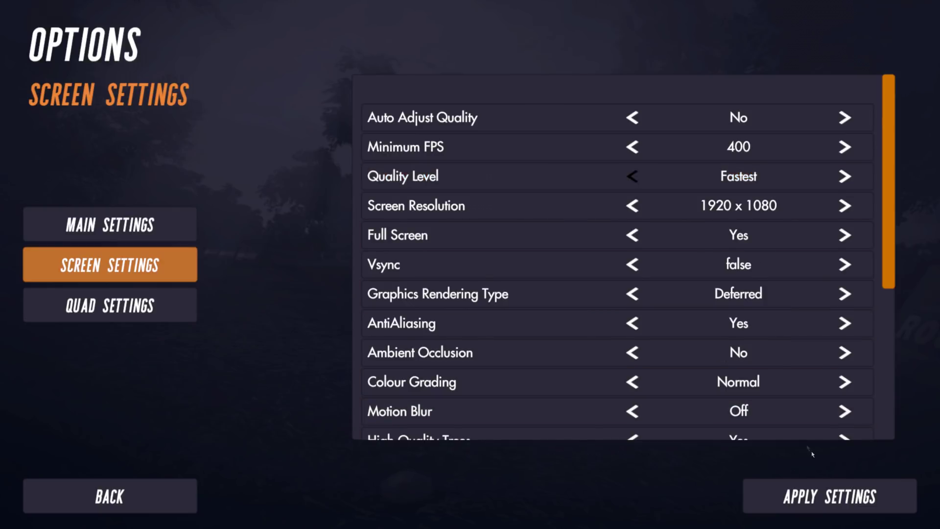
pyautogui.click(828, 495)
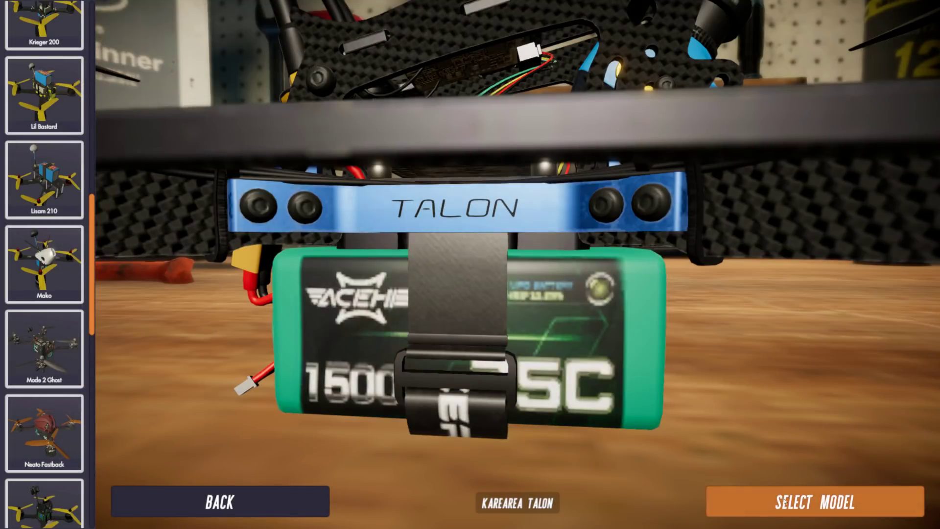
# Confirm the drone model and load River2 with Official Track: Pylons.
pyautogui.click(784, 500)
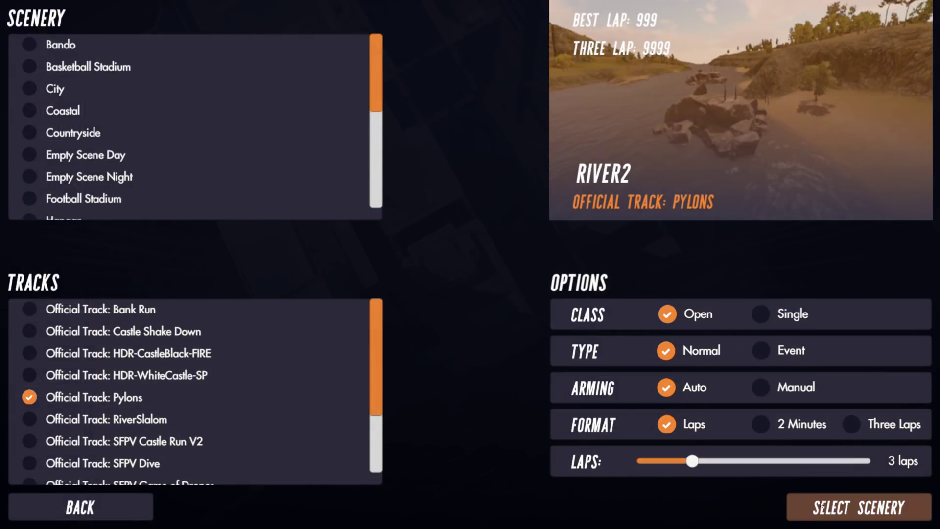
pyautogui.click(859, 507)
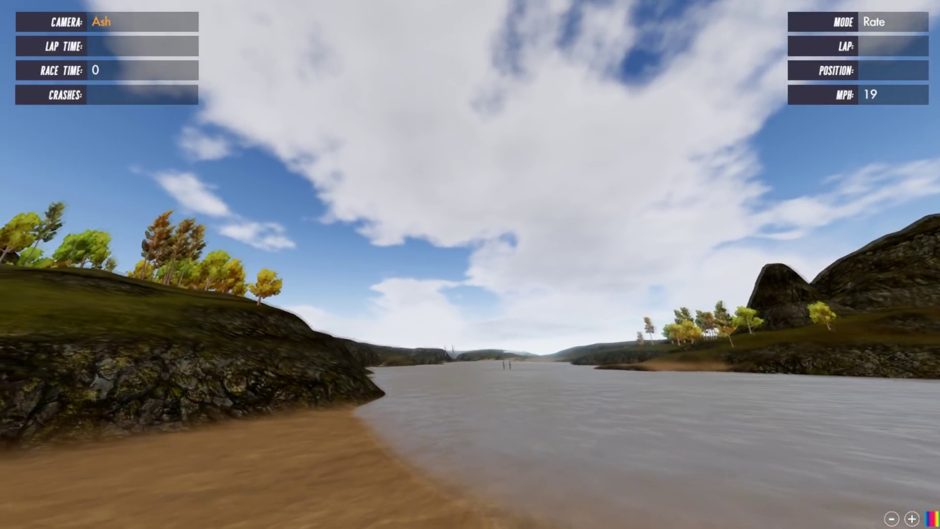
# Freeze the drone over the river and bring up the in-game quick menu.
pyautogui.press('space')
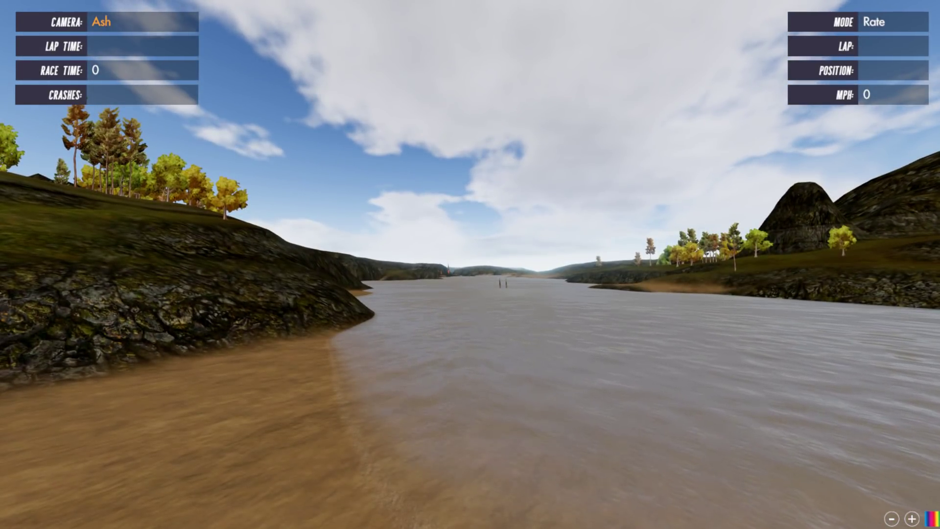
pyautogui.press('Escape')
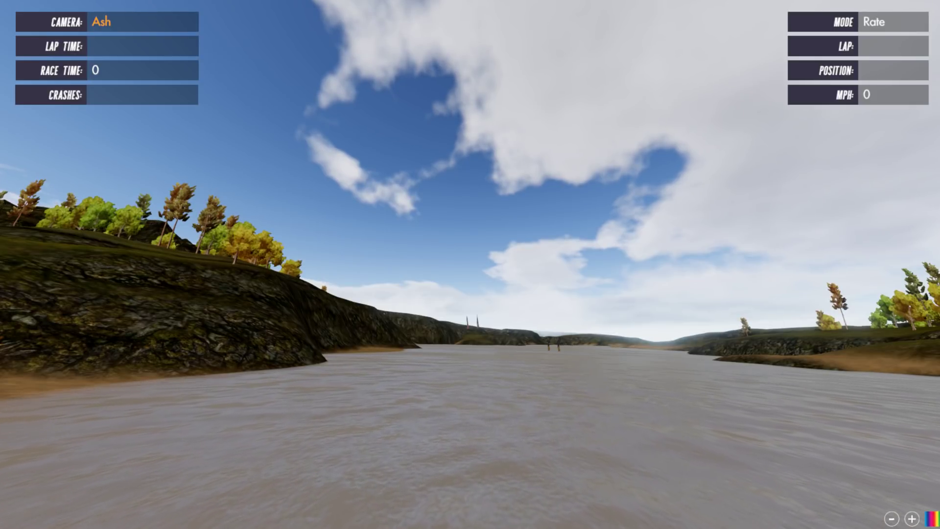
# Raise in-flight graphics quality level by level through Fast, Simple, Good and Beautiful to Fantastic.
pyautogui.press('+')
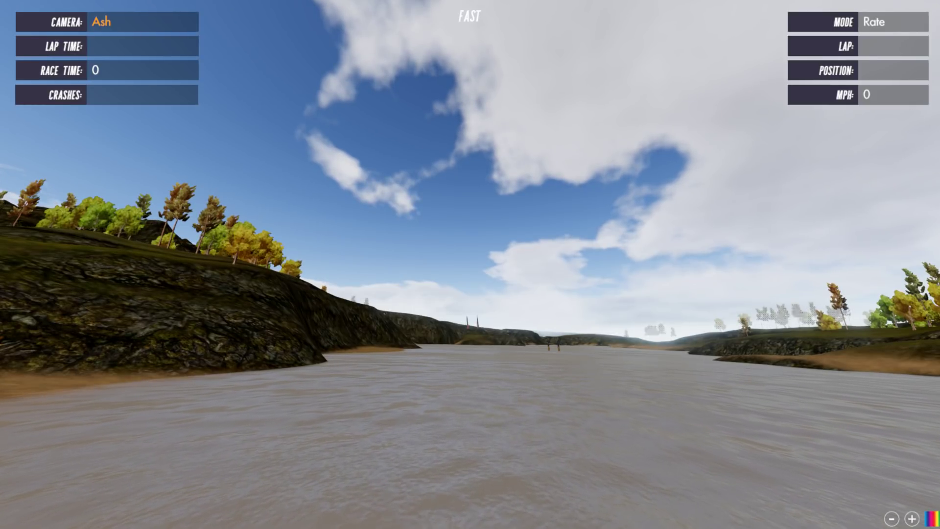
pyautogui.press('+')
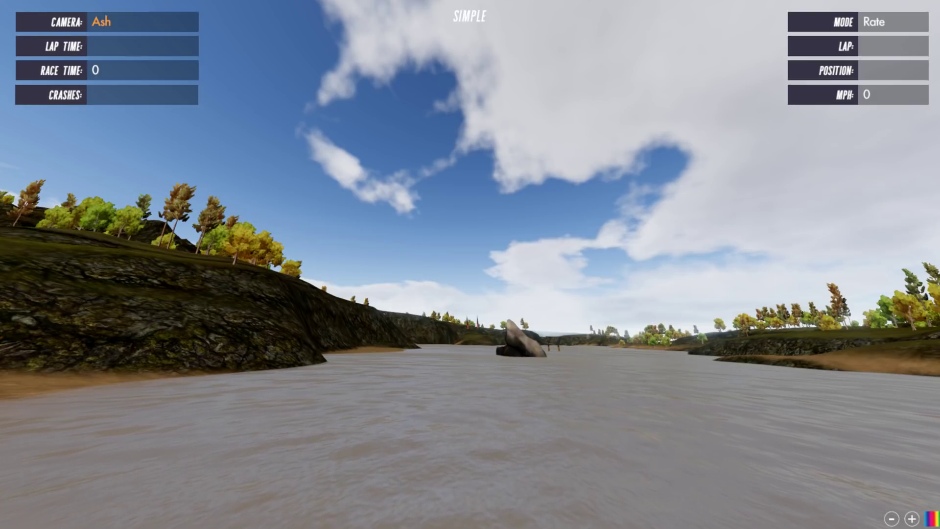
pyautogui.press('Escape')
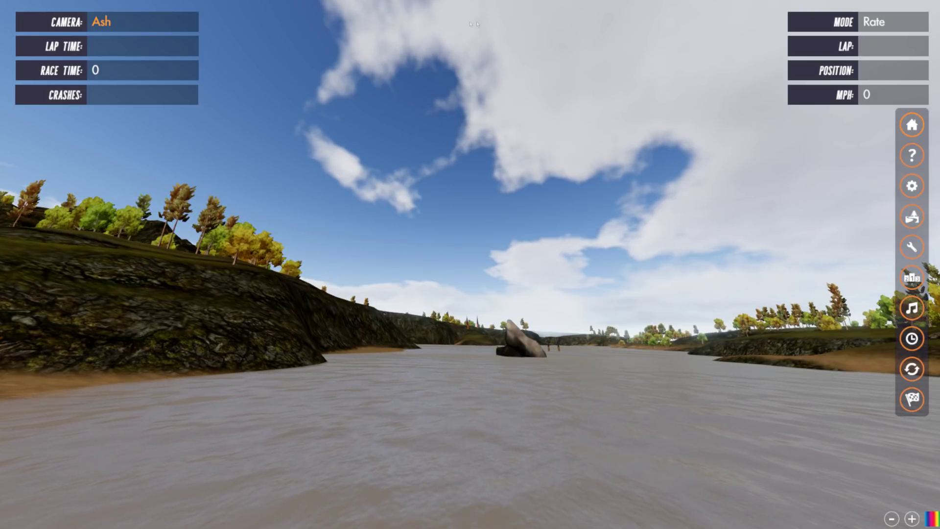
pyautogui.press('q')
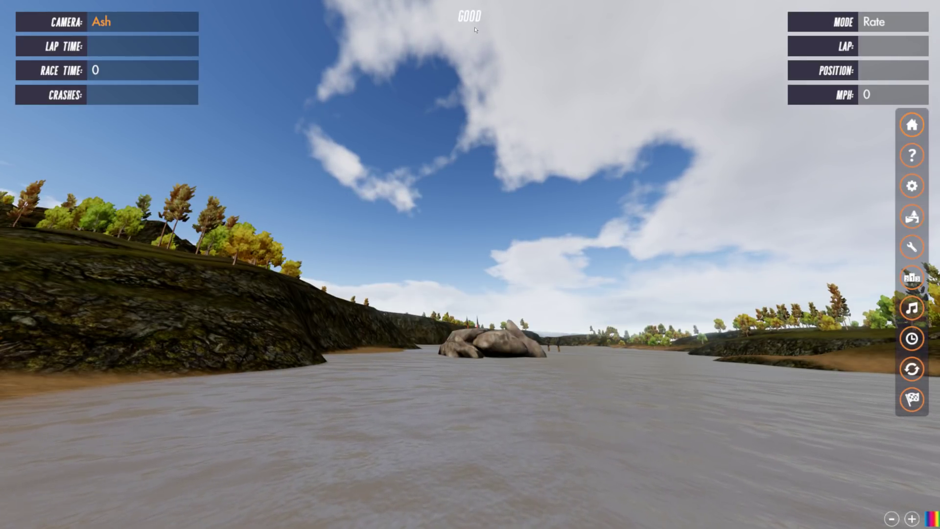
pyautogui.press('q')
pyautogui.press('q')
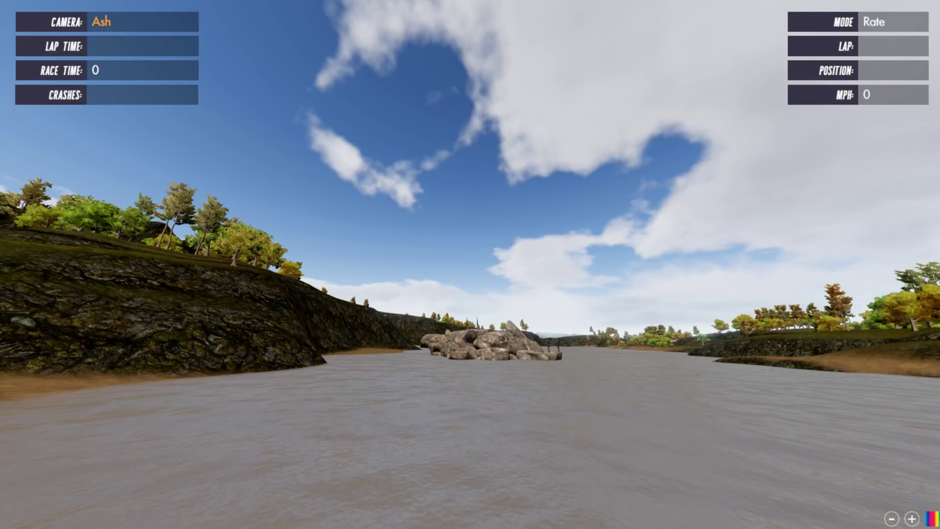
# Turn on the FPS and memory stats overlay with Shift+Tab, reading 320 FPS.
pyautogui.moveTo(502, 345)
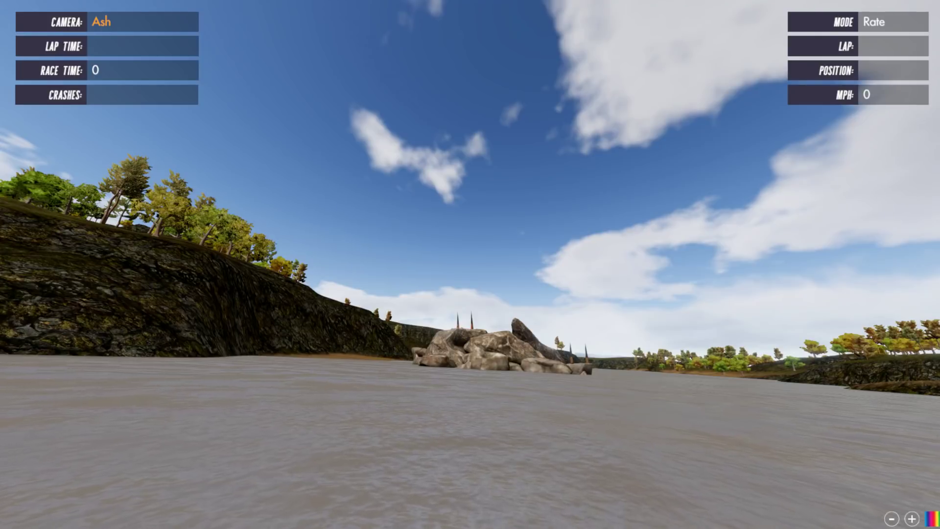
pyautogui.hotkey('shift', 'Tab')
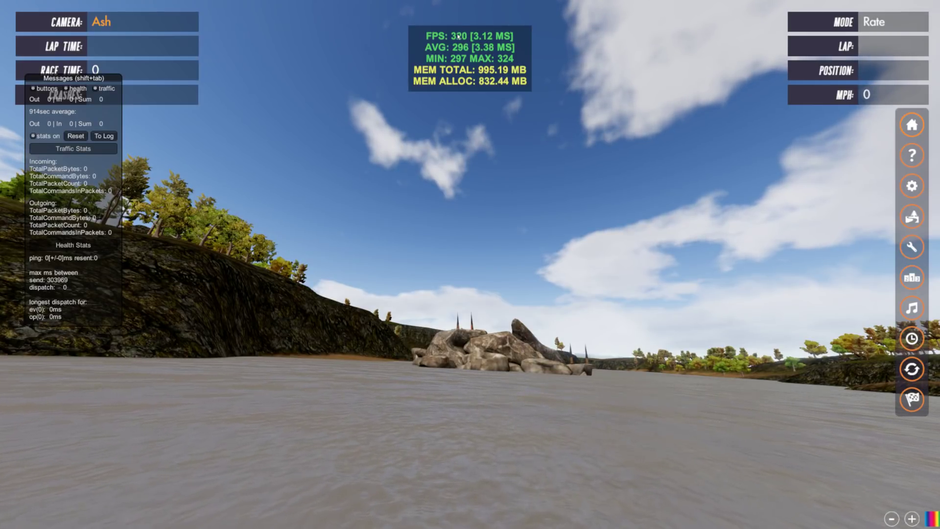
# Drop graphics quality down to Fastest, then raise it back to Fantastic while watching FPS.
pyautogui.press('-')
pyautogui.press('-')
pyautogui.press('-')
pyautogui.press('-')
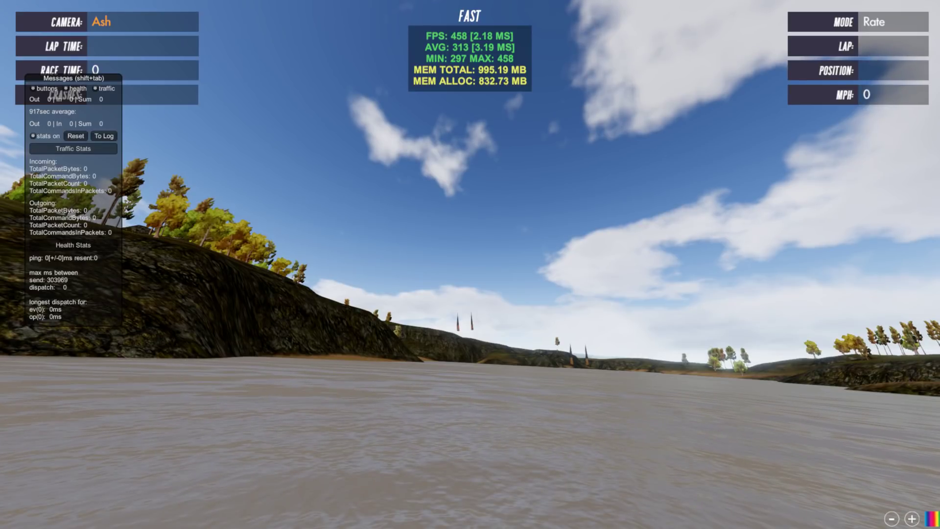
pyautogui.press('q')
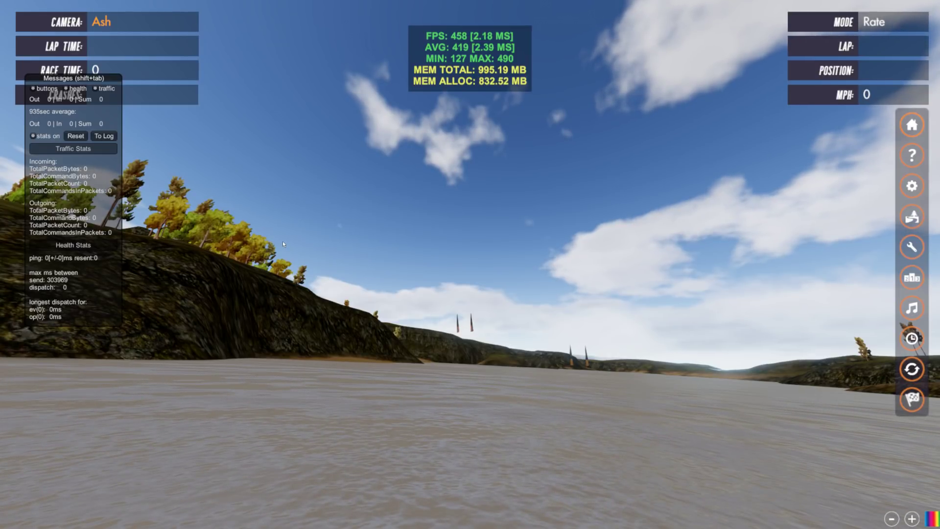
pyautogui.press('pageup')
pyautogui.press('pageup')
pyautogui.press('pageup')
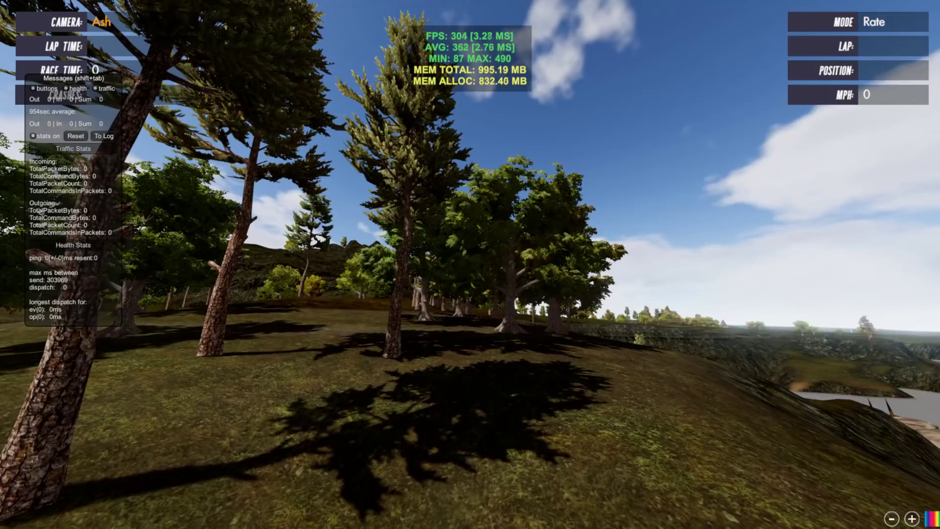
# Step quality through Beautiful, Good, Simple and back, ending at Fast, then bring up the leave prompt.
pyautogui.press('Escape')
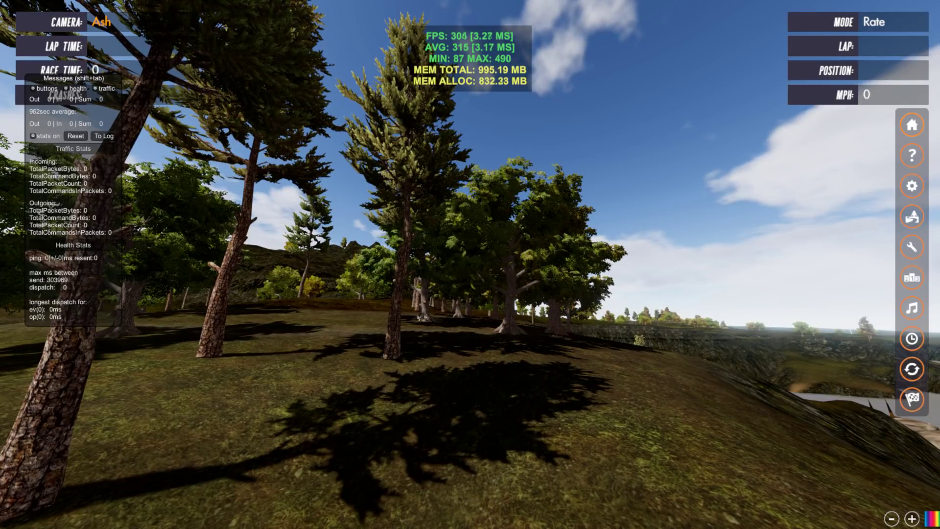
pyautogui.press('-')
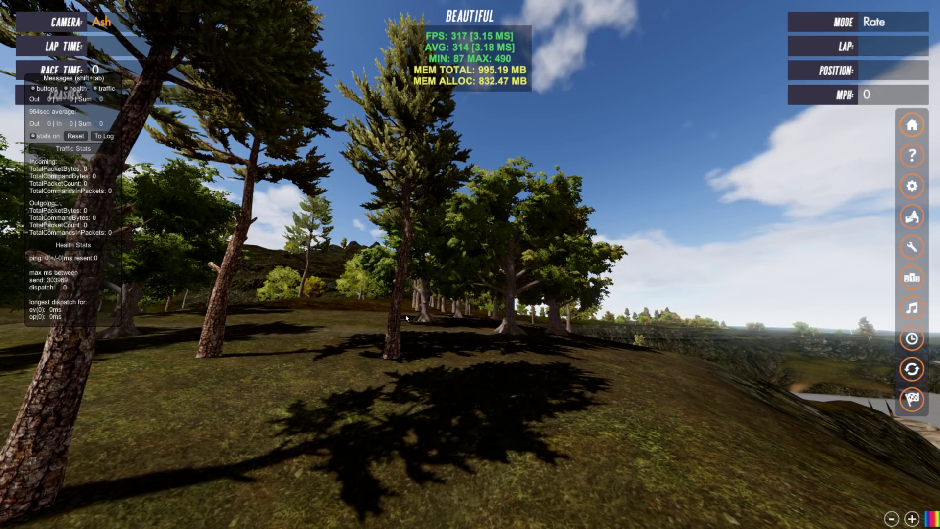
pyautogui.press('q')
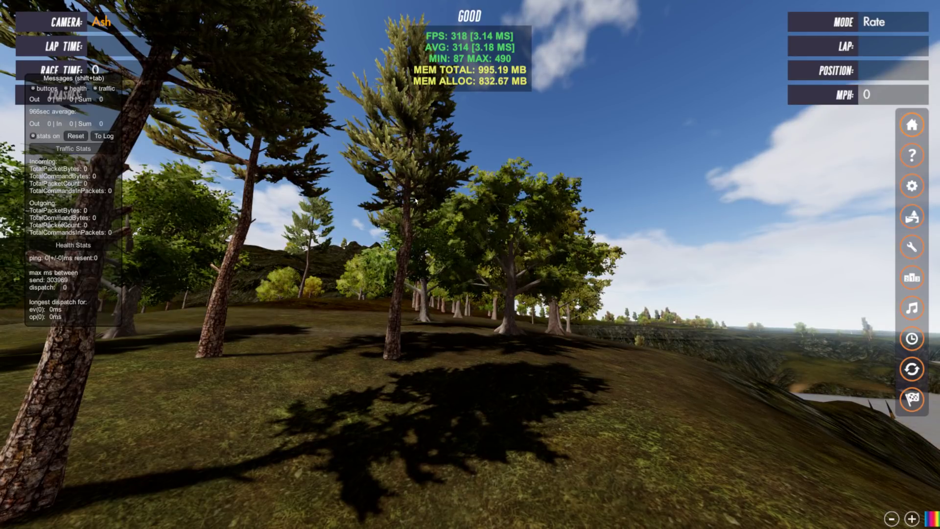
pyautogui.press('-')
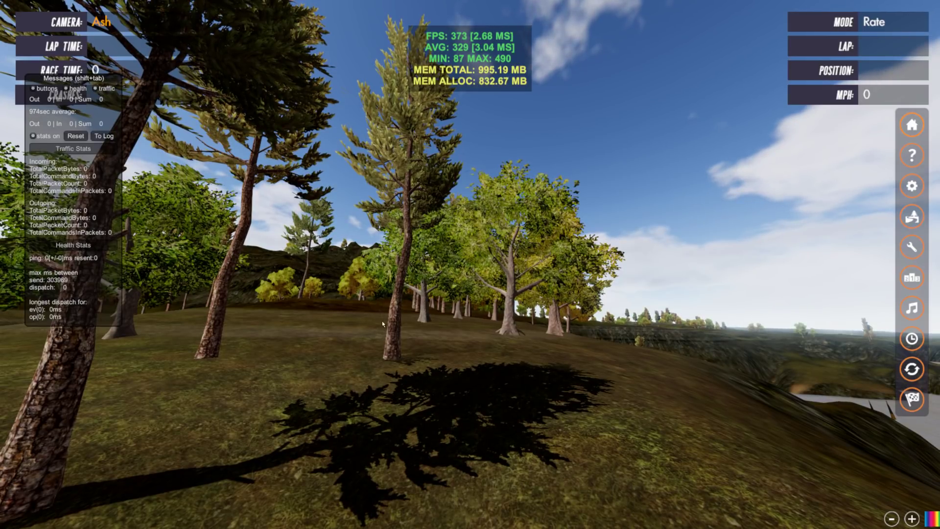
pyautogui.press('q')
pyautogui.press('q')
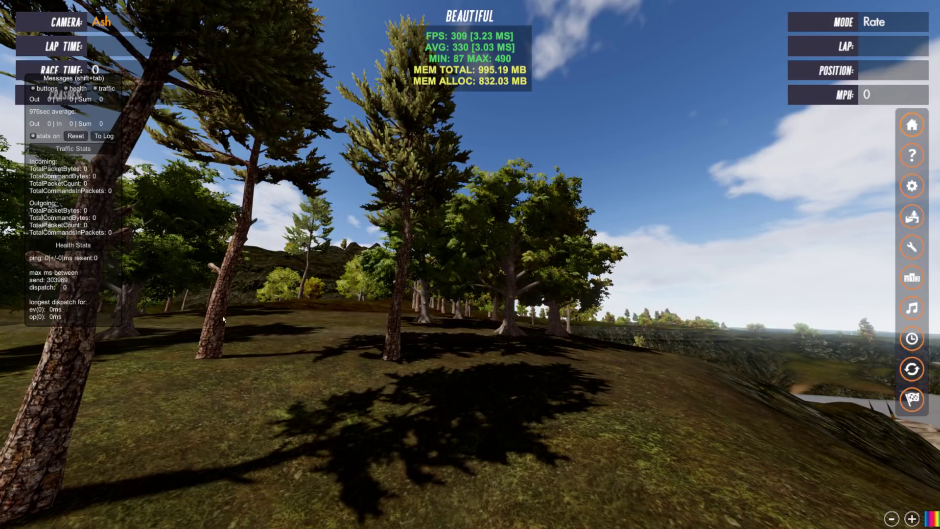
pyautogui.press('q')
pyautogui.press('q')
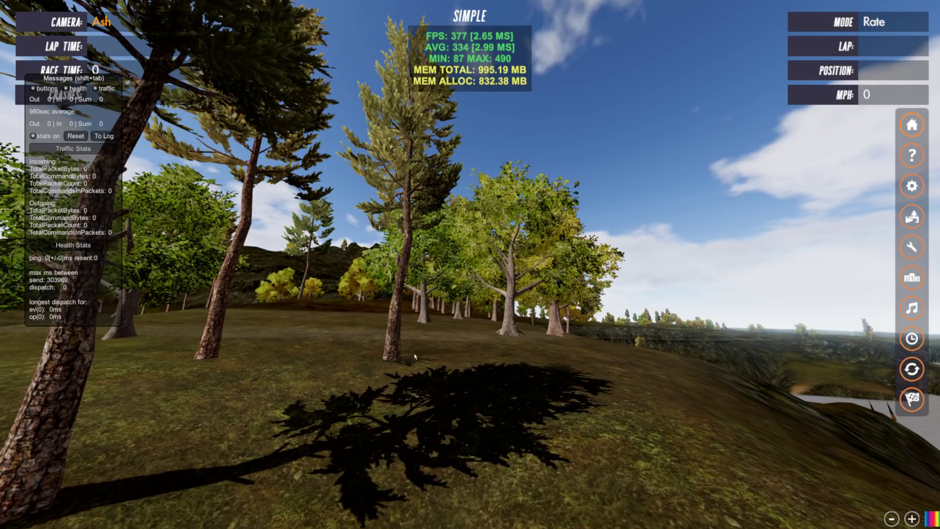
pyautogui.press('q')
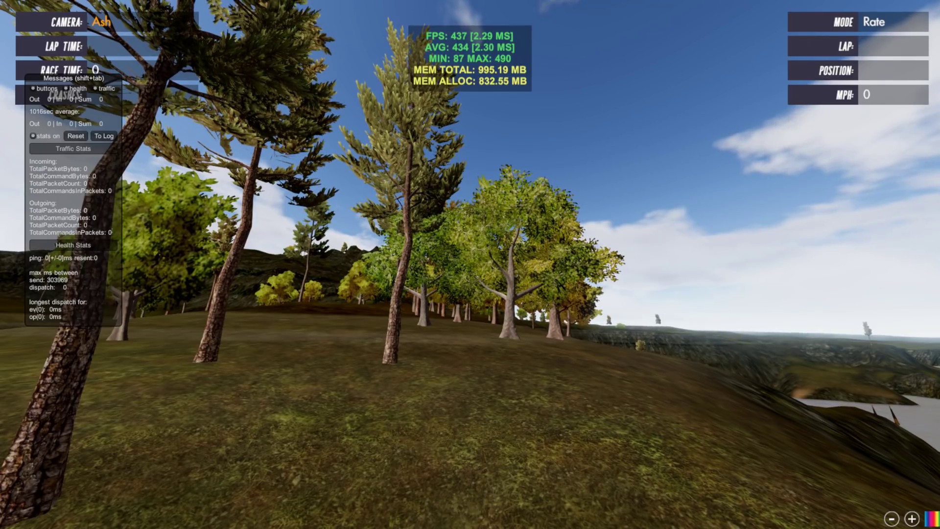
pyautogui.press('Escape')
pyautogui.press('Escape')
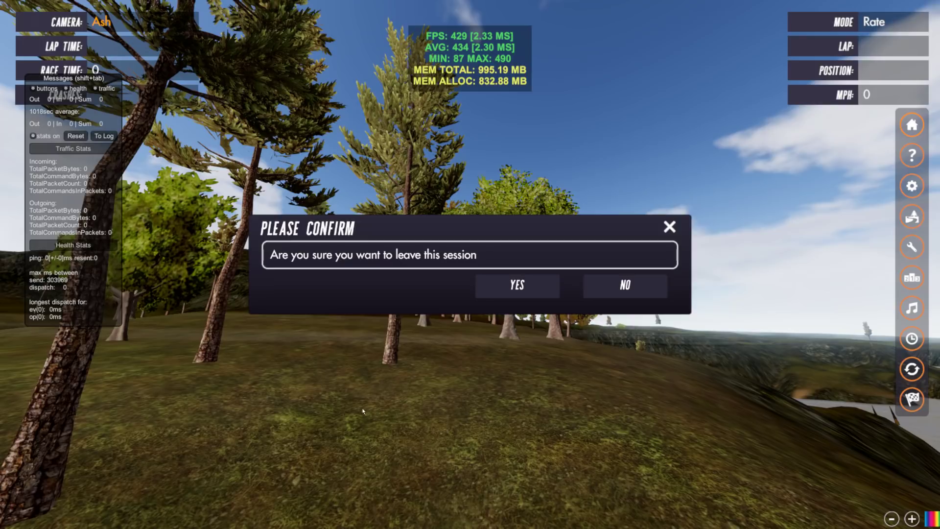
# Leave the flight session and open Options > Screen Settings, scrolled to the top.
pyautogui.click(516, 283)
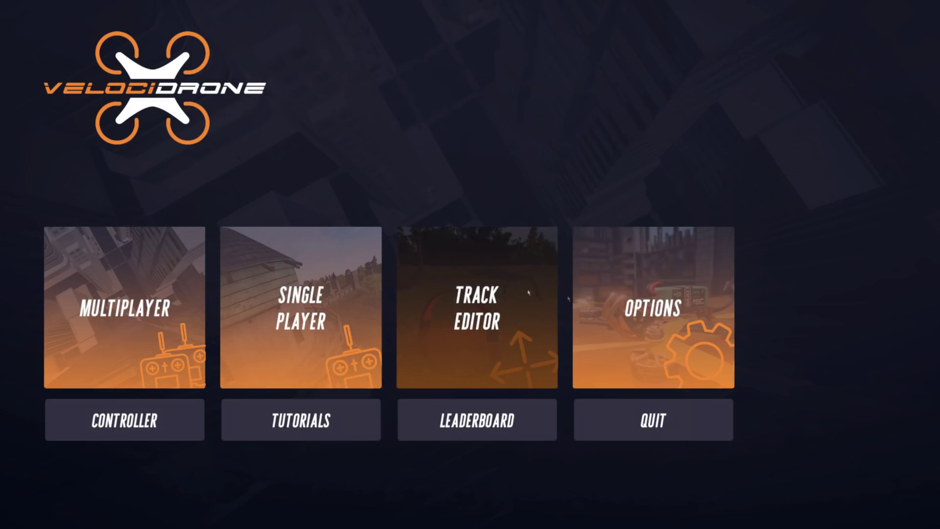
pyautogui.click(632, 316)
pyautogui.click(186, 265)
pyautogui.scroll(5, 490, 264)
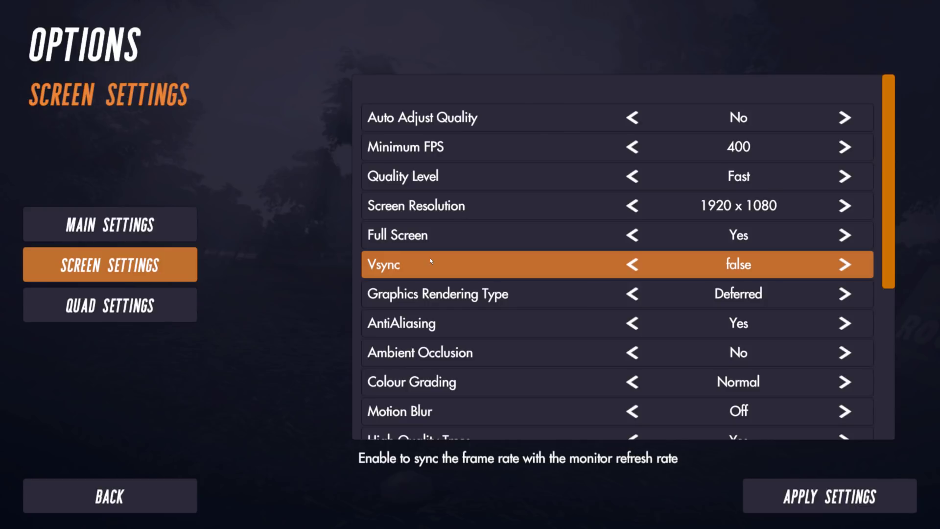
# Set Vsync to true, apply and keep it, then start Single Player with the current drone.
pyautogui.click(843, 265)
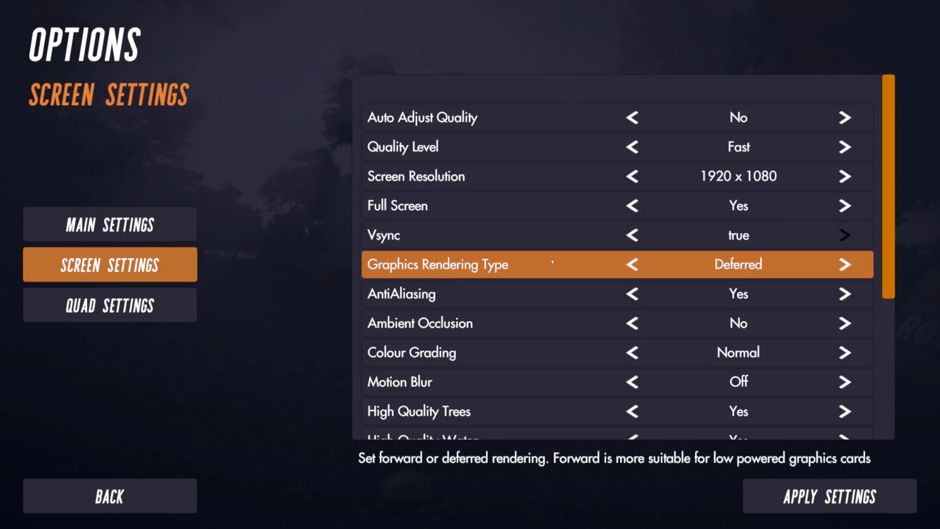
pyautogui.click(746, 490)
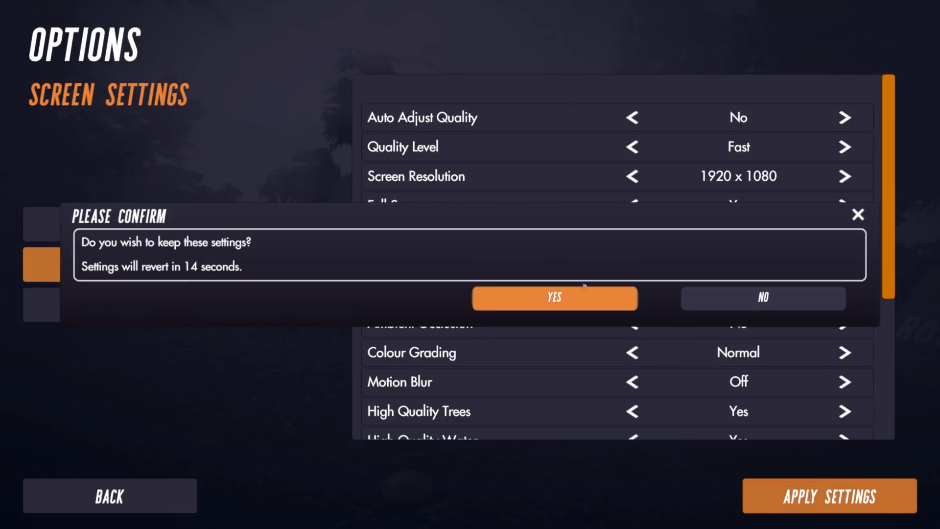
pyautogui.click(576, 296)
pyautogui.click(243, 345)
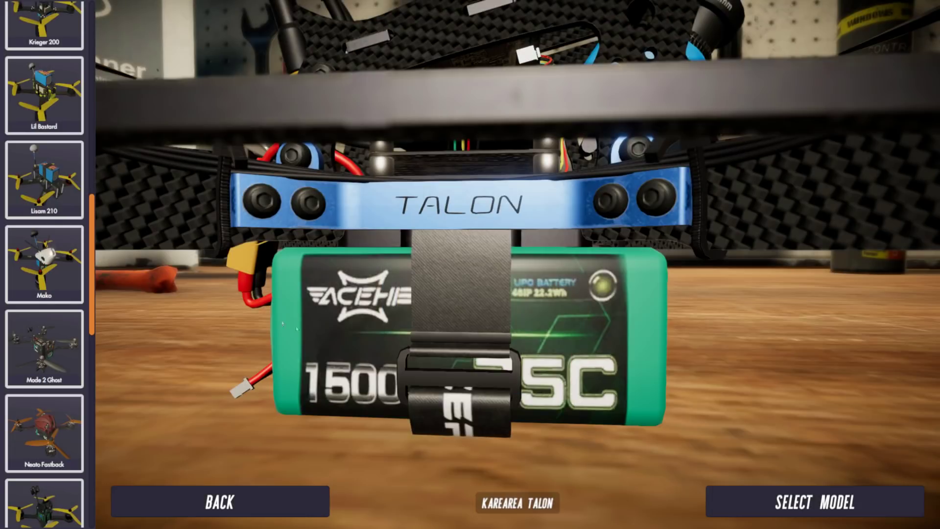
pyautogui.click(791, 503)
# Load the track, show the stats overlay near 60 FPS, lower quality to Fast, and request leaving.
pyautogui.click(793, 504)
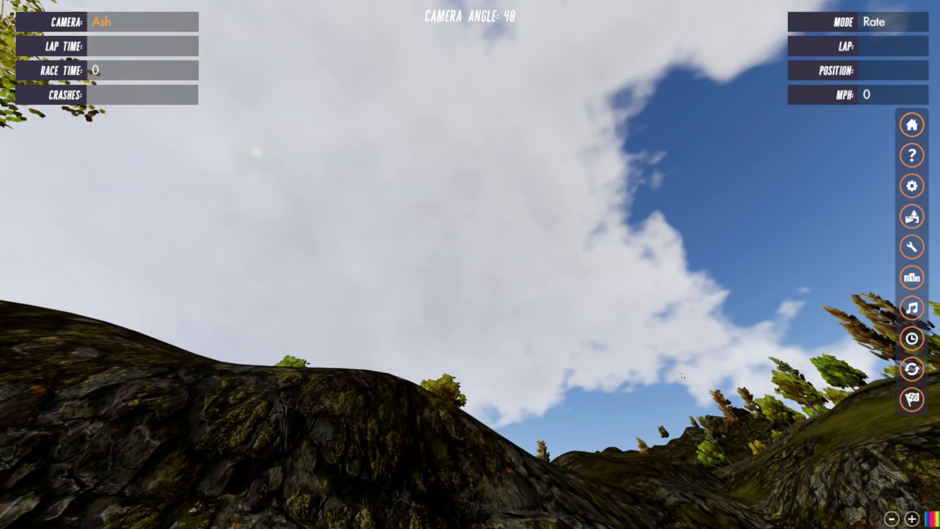
pyautogui.hotkey('shift', 'Tab')
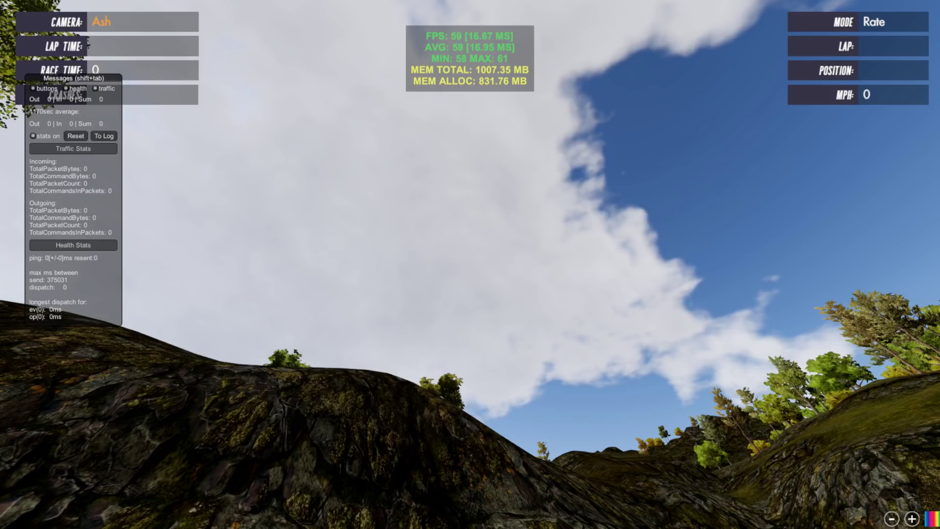
pyautogui.press('-')
pyautogui.press('-')
pyautogui.press('-')
pyautogui.press('-')
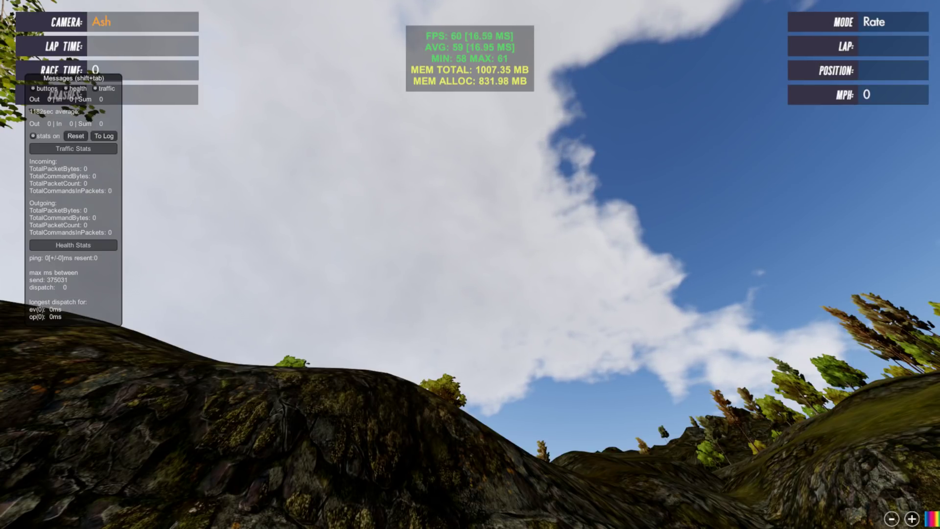
pyautogui.press('Escape')
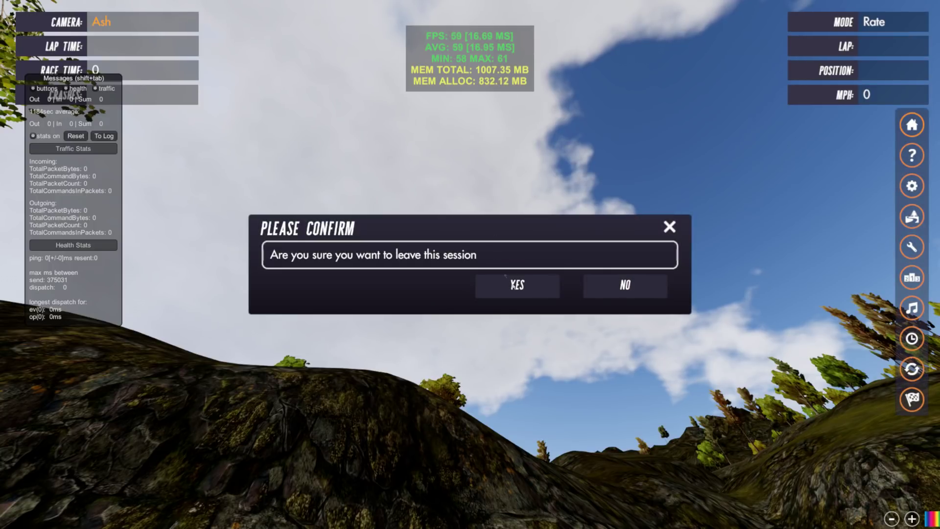
# Leave the flight session and set Vsync to false in Screen Settings, restoring Minimum FPS 400.
pyautogui.click(515, 286)
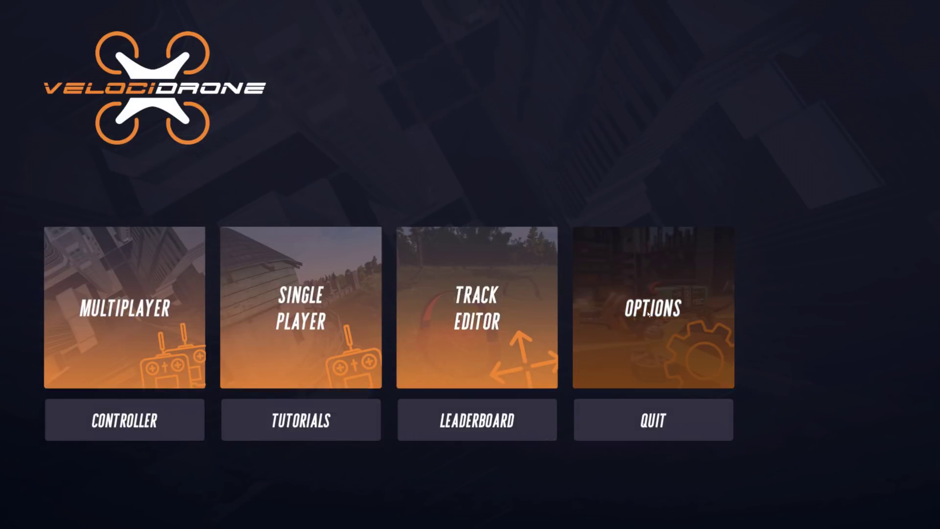
pyautogui.click(649, 315)
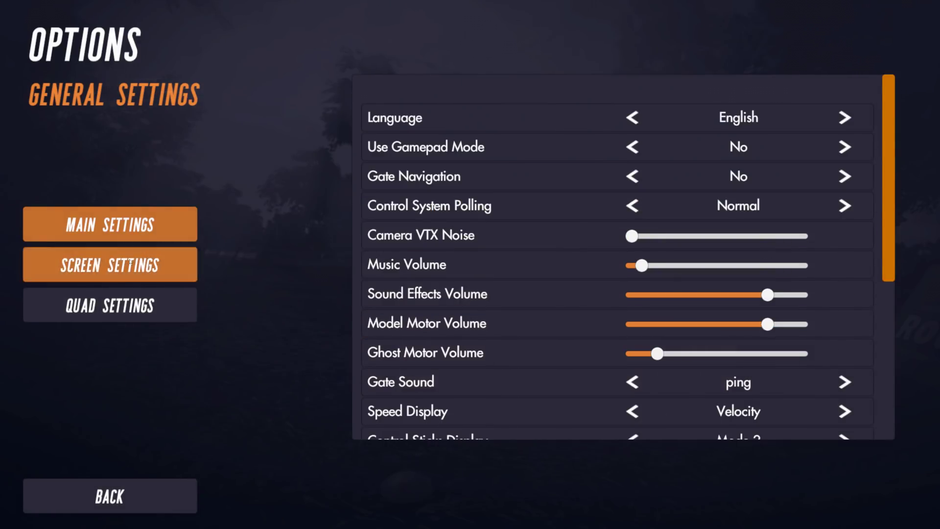
pyautogui.click(186, 266)
pyautogui.scroll(10, 541, 235)
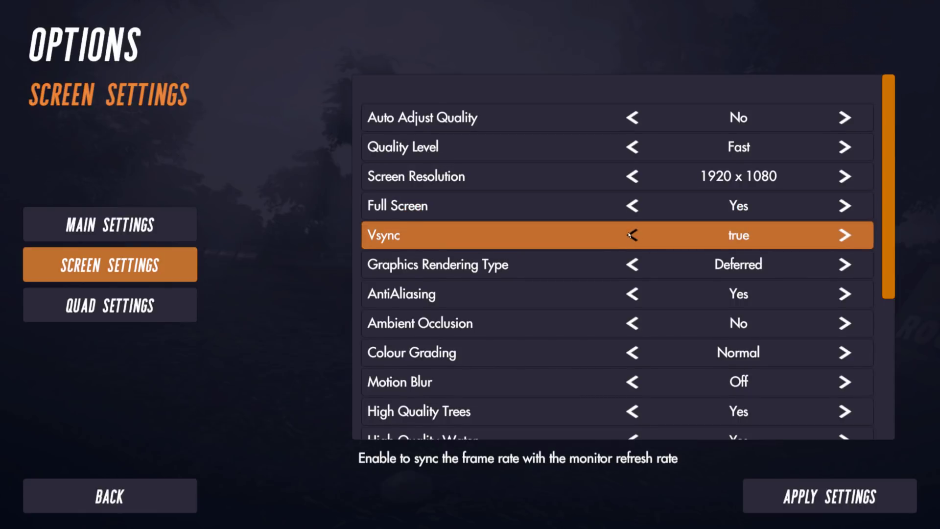
pyautogui.click(632, 236)
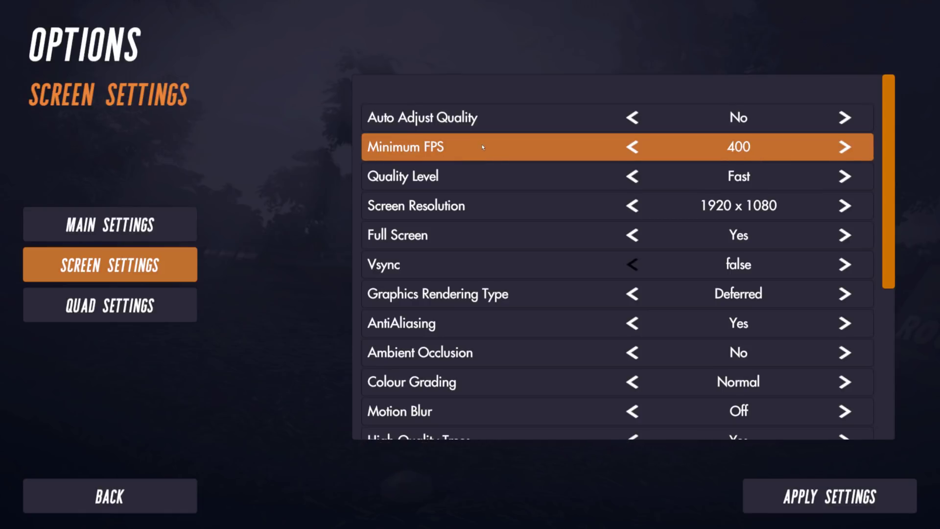
# Set Auto Adjust Quality to Yes, then apply and keep the new screen settings.
pyautogui.click(845, 114)
pyautogui.click(831, 500)
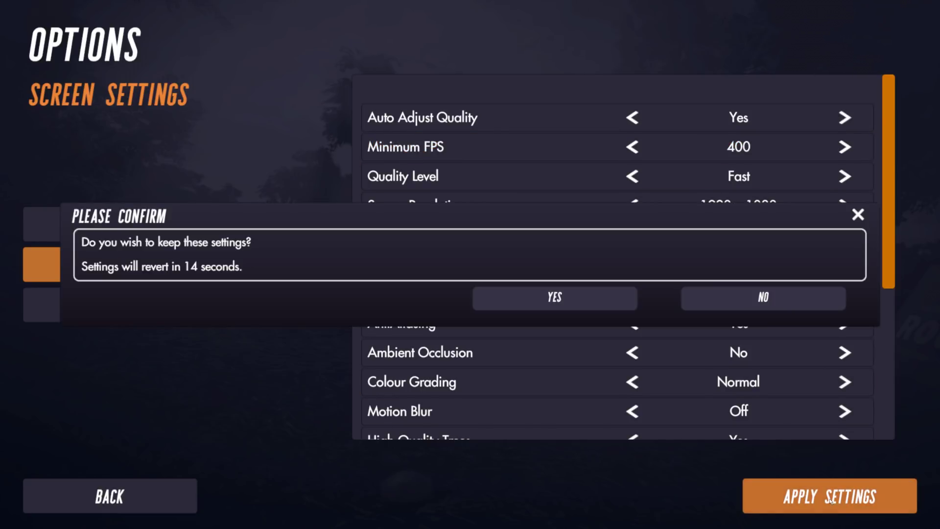
pyautogui.click(578, 298)
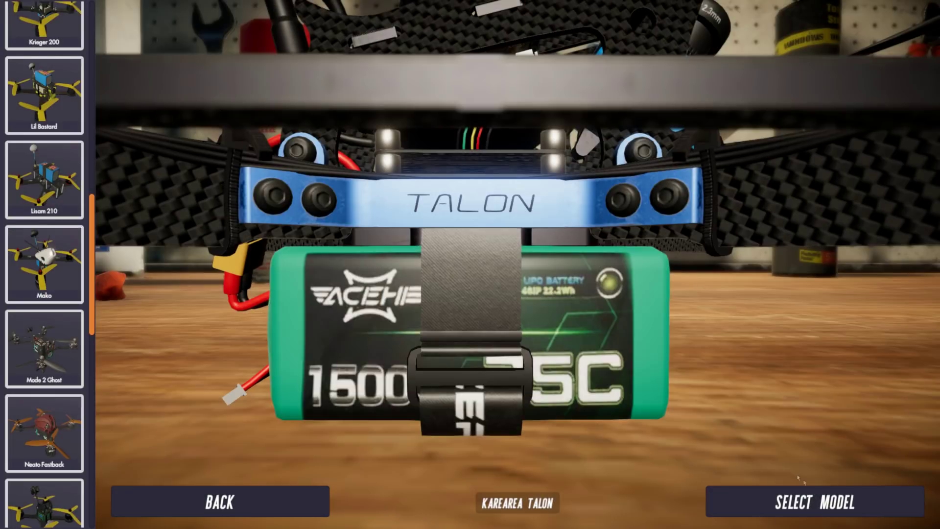
# Start a flight on River2 with the Pylons track using the current drone, showing the stats overlay.
pyautogui.click(827, 500)
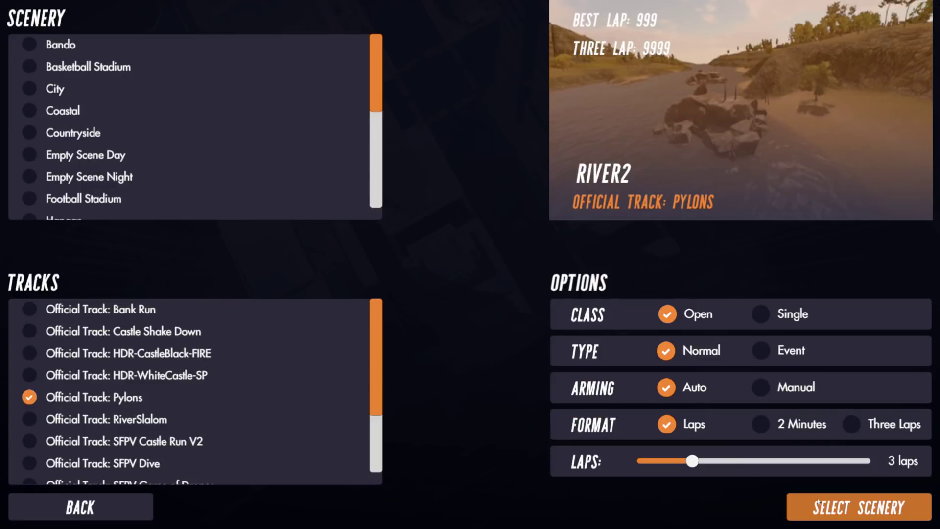
pyautogui.click(852, 507)
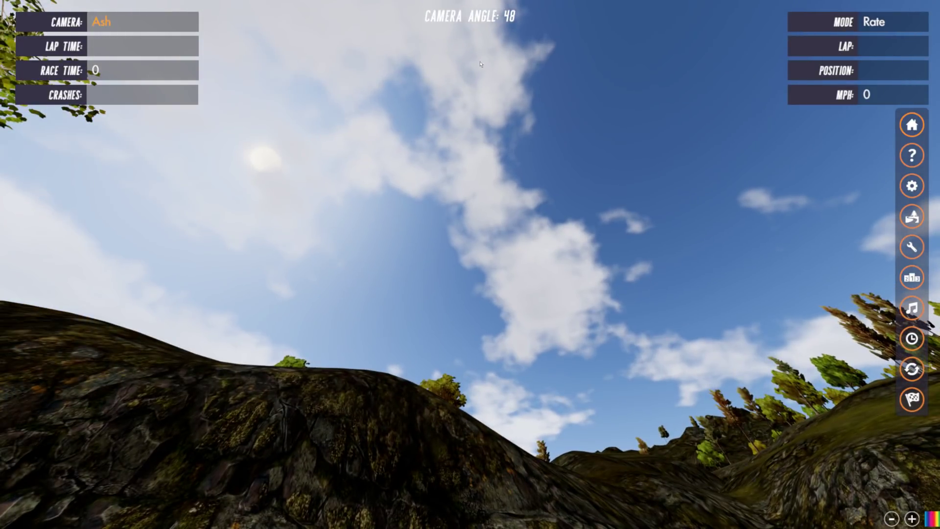
pyautogui.press('f')
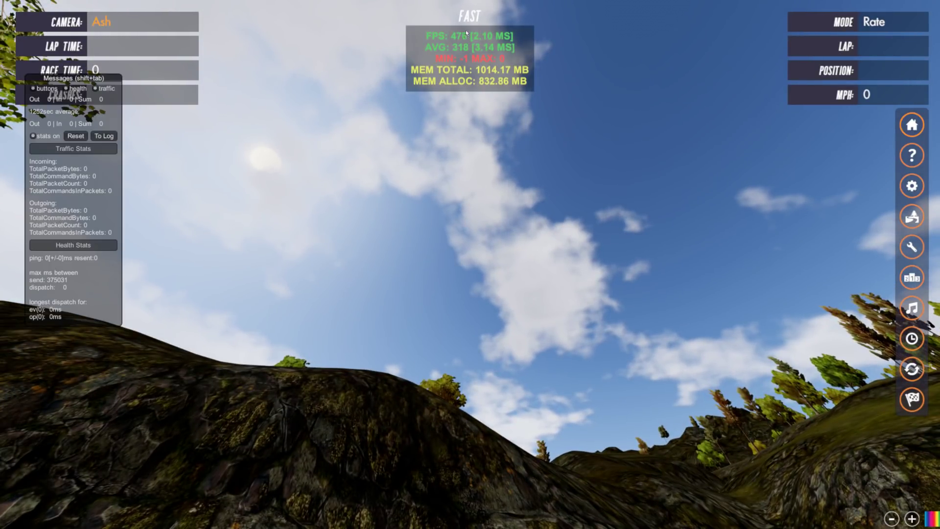
# Switch quality to Simple, Beautiful, Fantastic, then back to Beautiful while watching the FPS readout.
pyautogui.press('+')
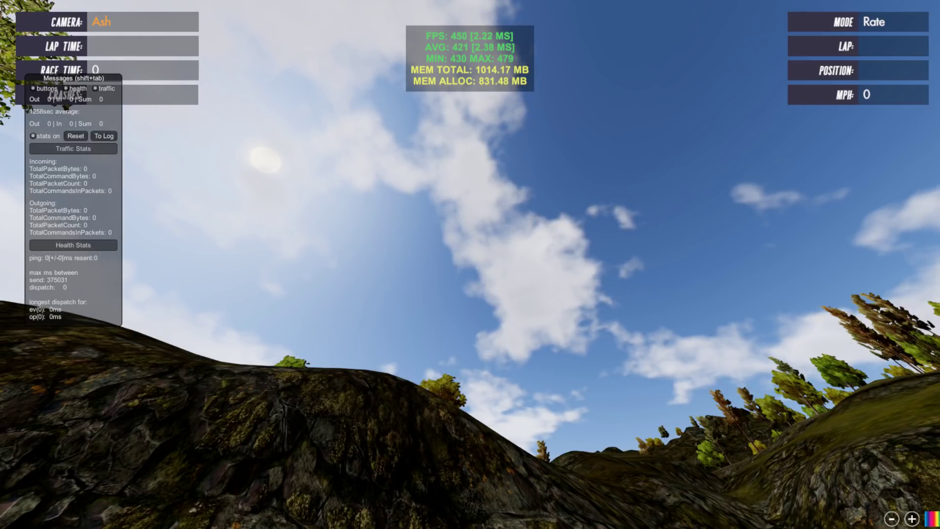
pyautogui.click(461, 37)
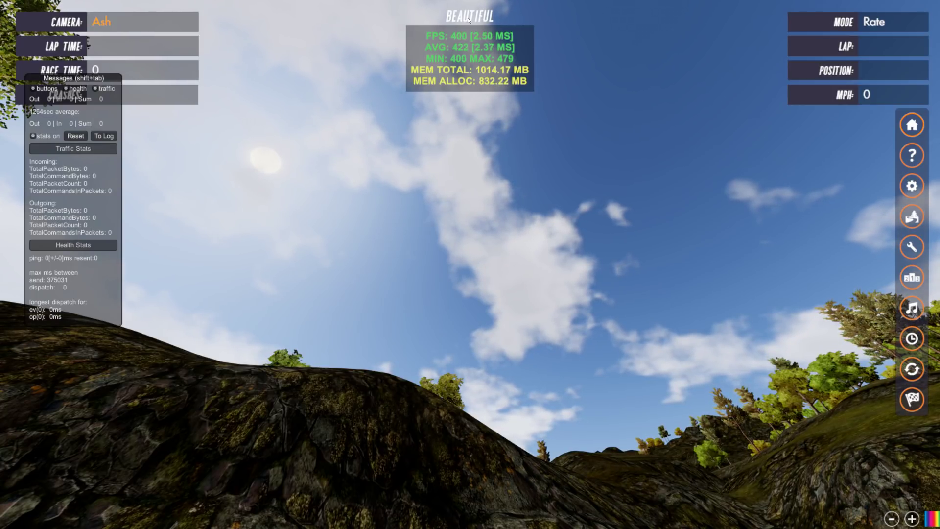
pyautogui.click(457, 41)
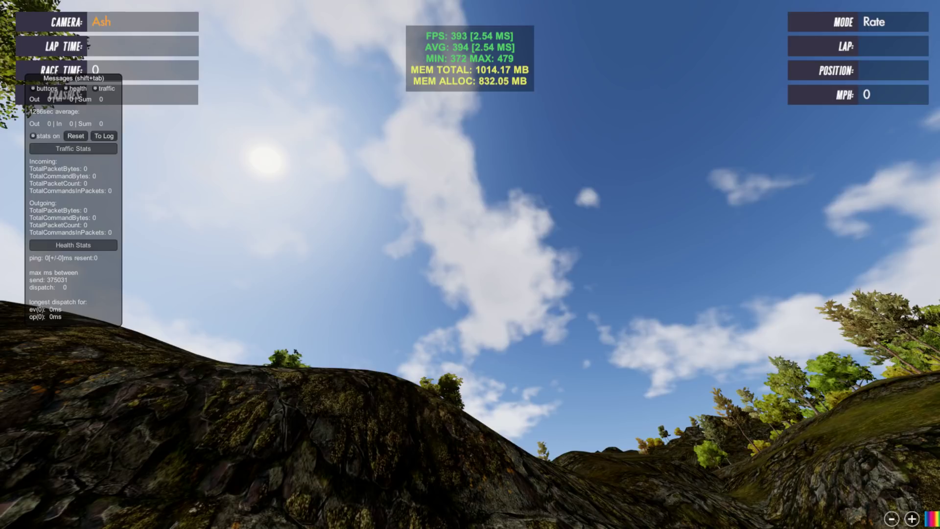
pyautogui.moveTo(643, 365)
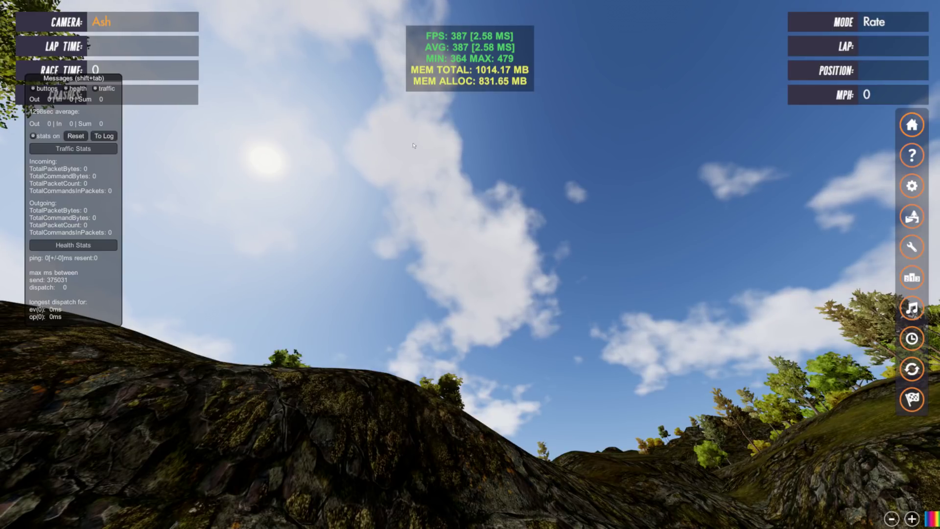
pyautogui.click(892, 519)
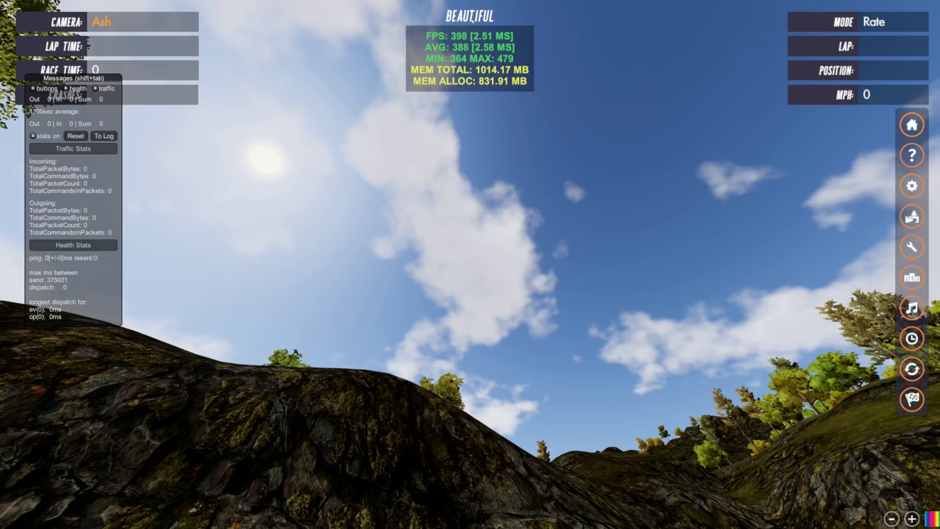